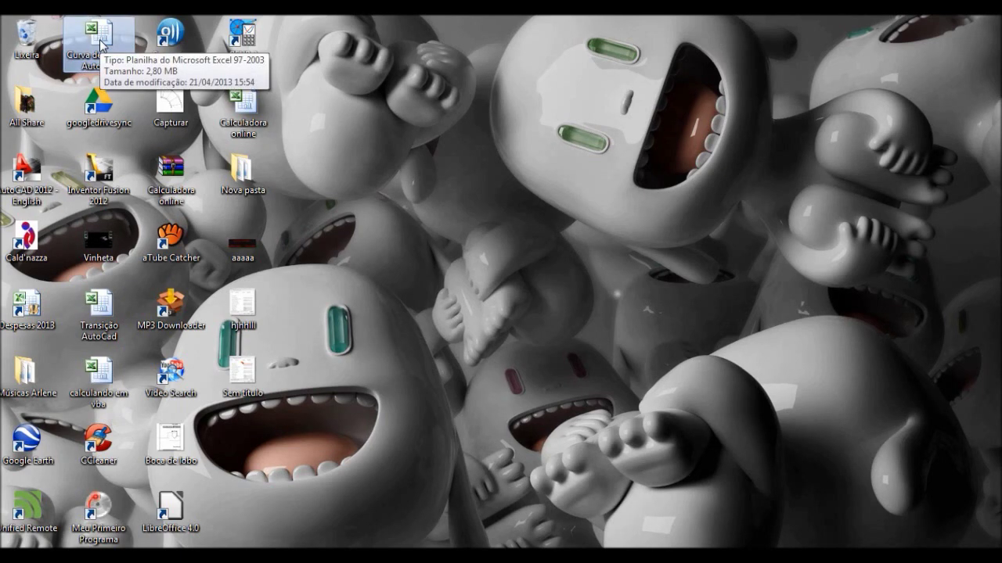
Step: Calculate the 200-diameter, 300-radius, 4-gomo 90° elbow pattern and copy its coordinates
{"action": "double_click", "coordinate": [100, 43]}
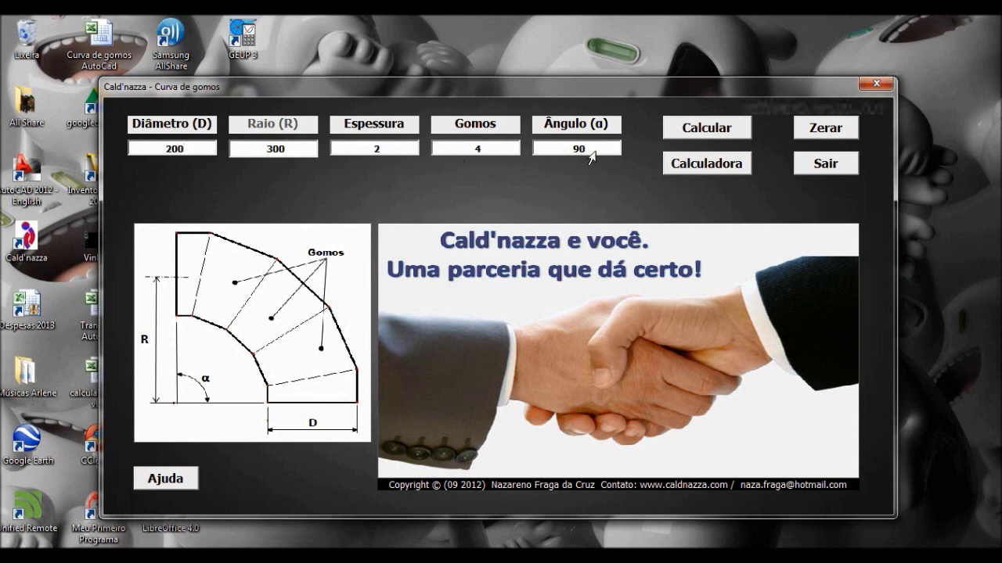
{"action": "left_click", "coordinate": [708, 134]}
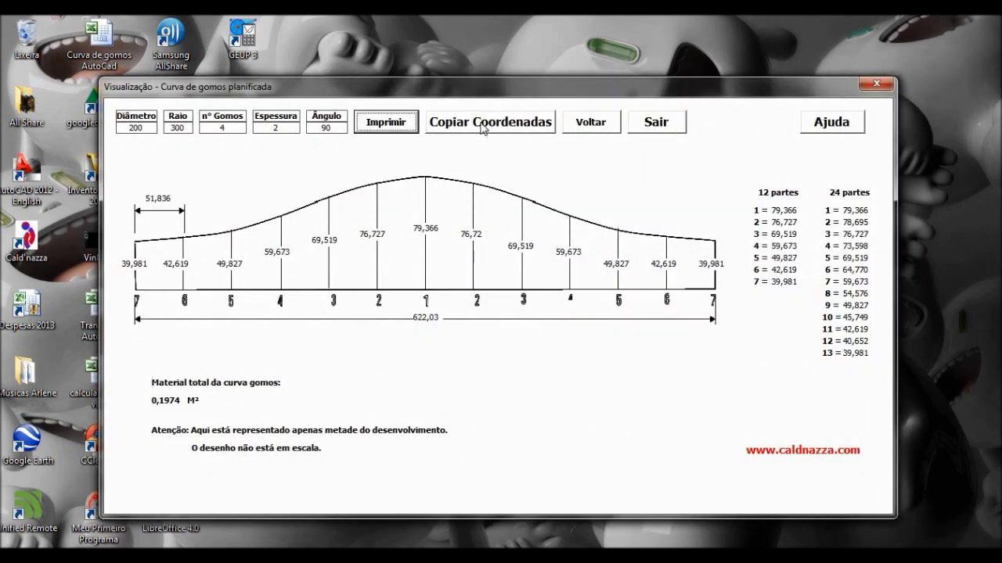
{"action": "left_click", "coordinate": [471, 130]}
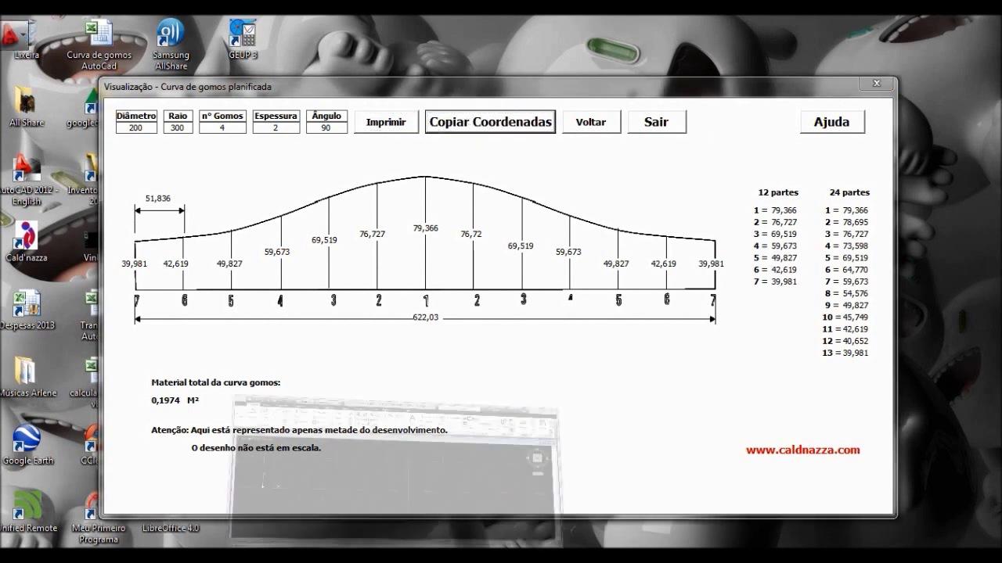
{"action": "left_click", "coordinate": [290, 512]}
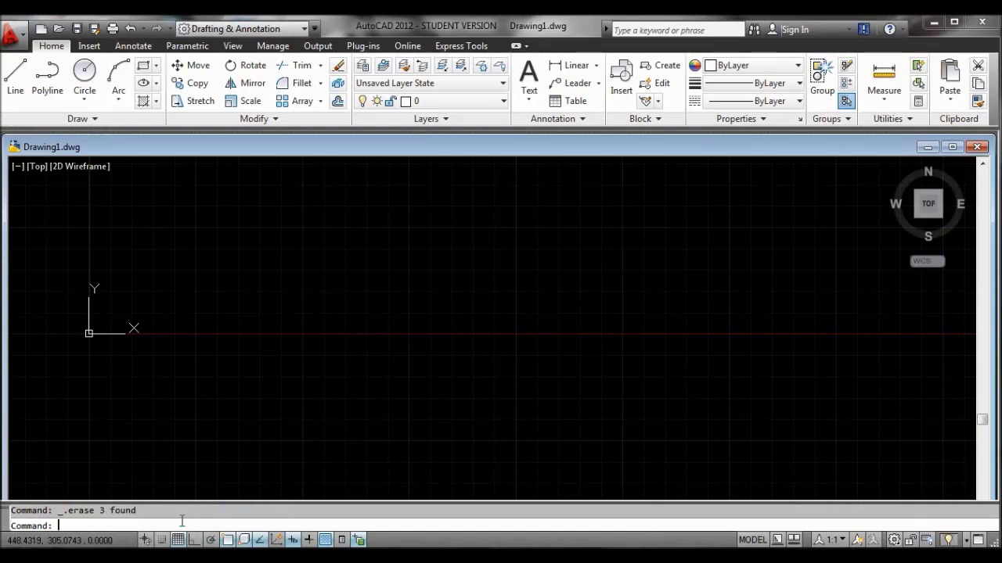
{"action": "type", "text": "p"}
{"action": "type", "text": "l"}
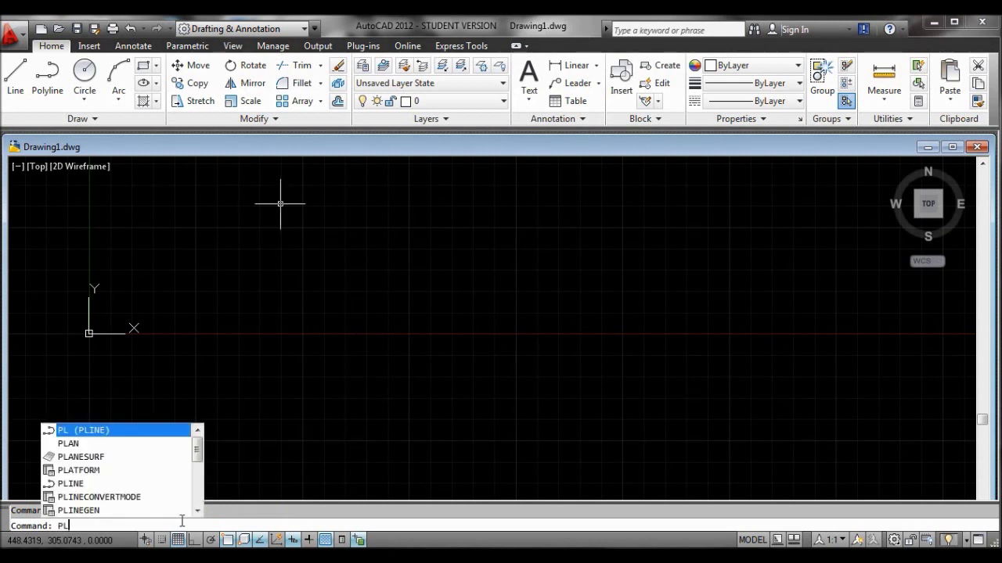
{"action": "key", "text": "Return"}
{"action": "type", "text": "0,0"}
{"action": "key", "text": "Return"}
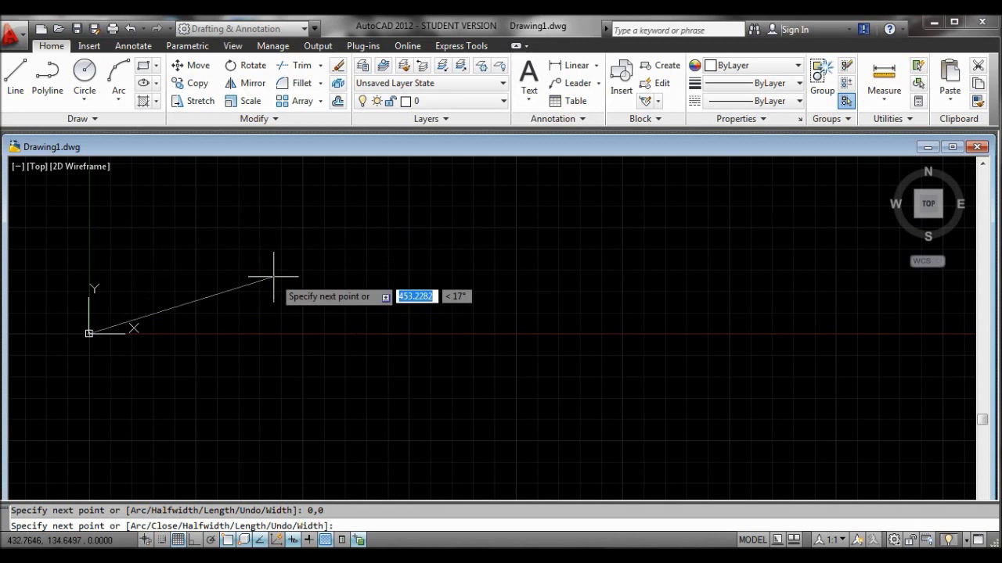
{"action": "key", "text": "Escape"}
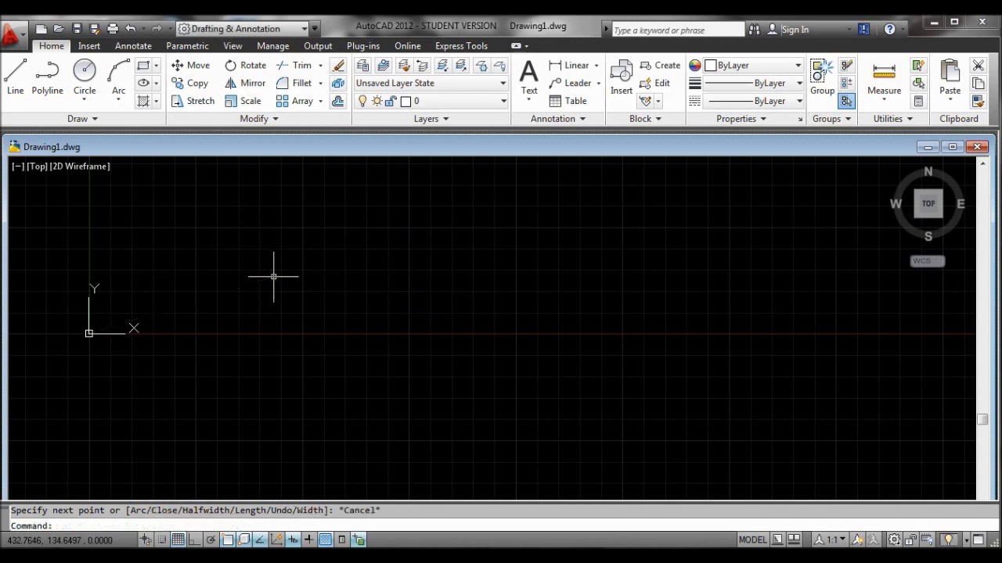
{"action": "left_click", "coordinate": [932, 25]}
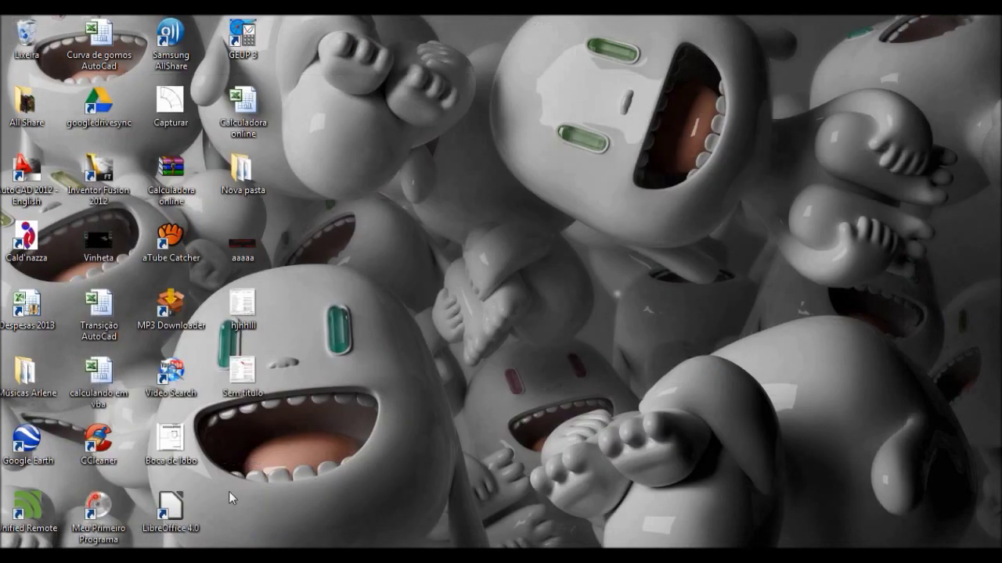
Step: Open Região e Idioma from the maximized Control Panel, showing Português (Brasil) formats
{"action": "key", "text": "super"}
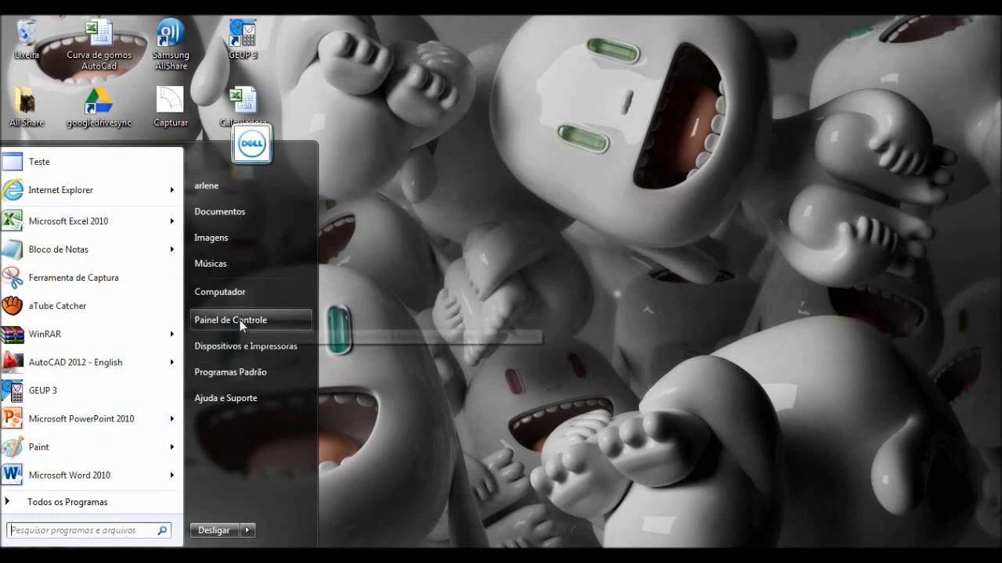
{"action": "left_click", "coordinate": [240, 323]}
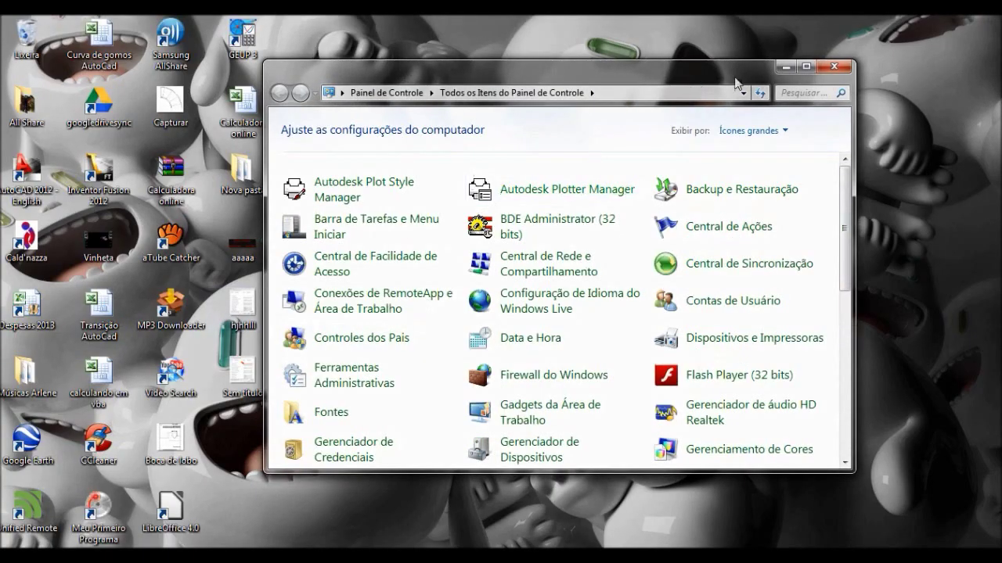
{"action": "left_click", "coordinate": [802, 68]}
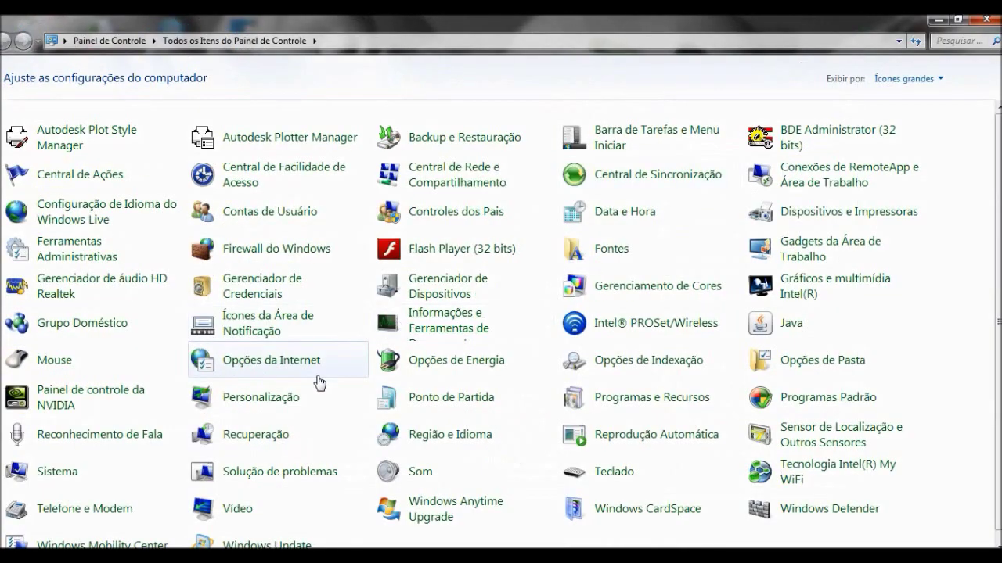
{"action": "left_click", "coordinate": [456, 444]}
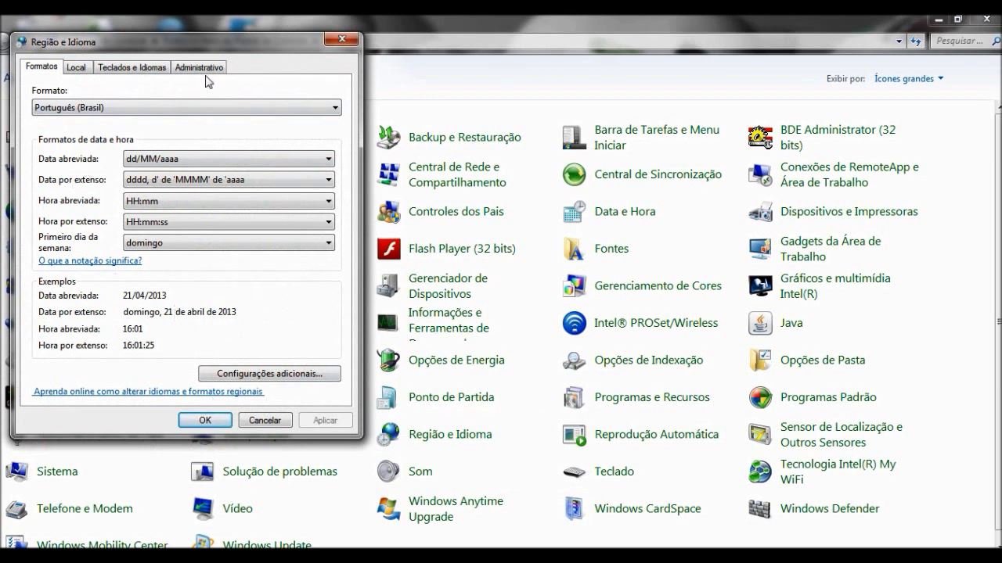
Step: Change the Windows decimal symbol from comma to period so numbers read 123,456,789.00
{"action": "left_click", "coordinate": [263, 375]}
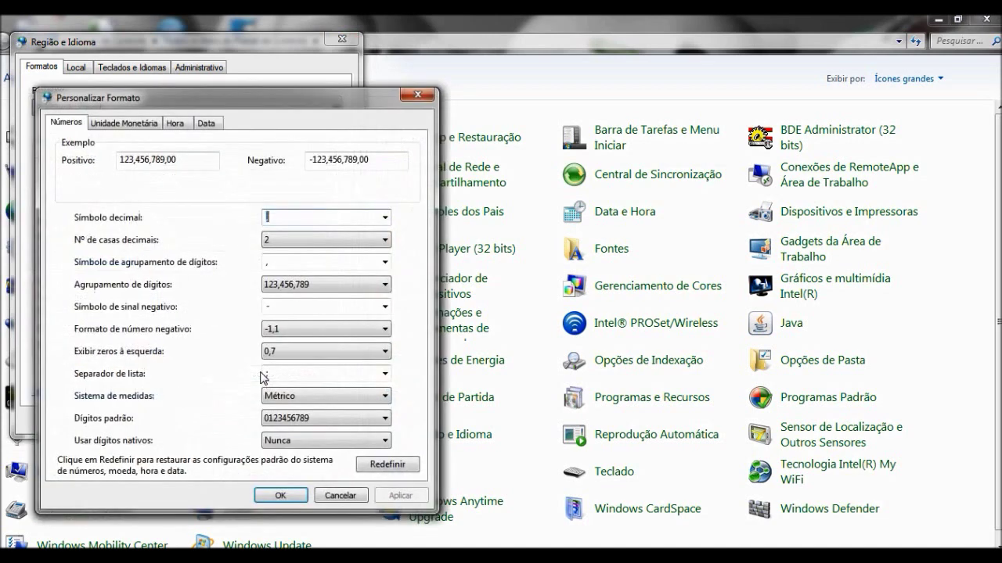
{"action": "left_click", "coordinate": [301, 241]}
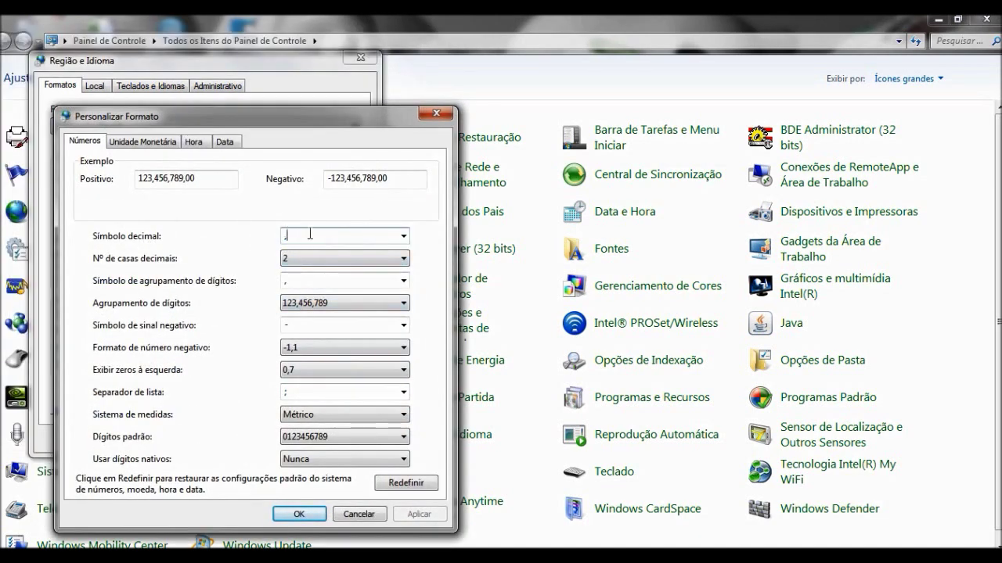
{"action": "key", "text": "BackSpace"}
{"action": "type", "text": "."}
{"action": "key", "text": "BackSpace"}
{"action": "type", "text": "."}
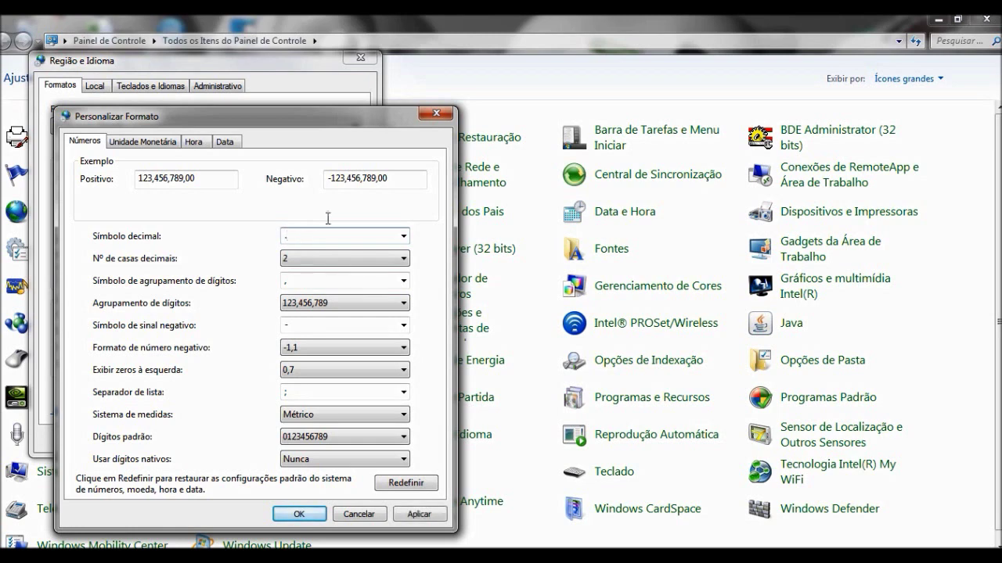
{"action": "left_click", "coordinate": [394, 179]}
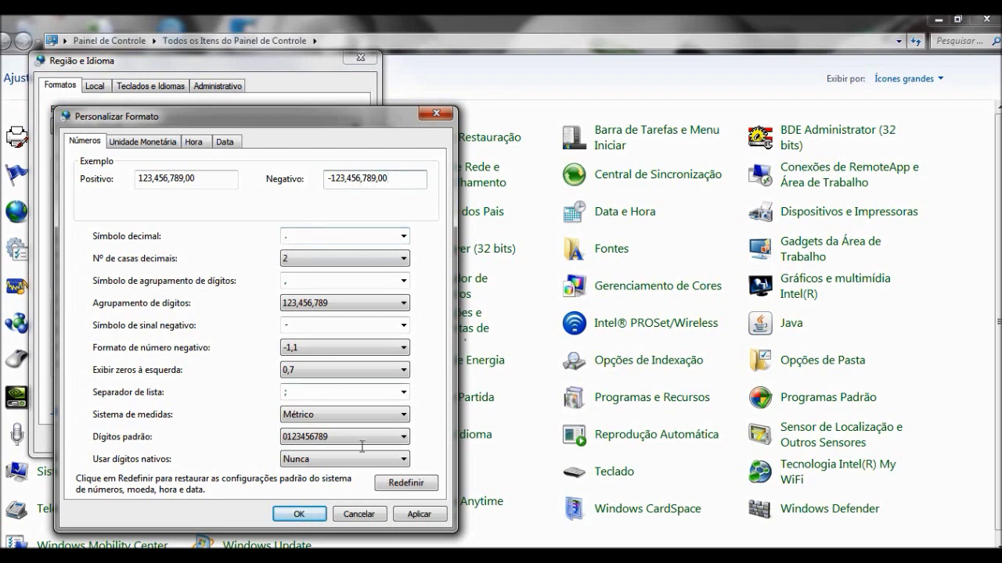
{"action": "left_click", "coordinate": [419, 516]}
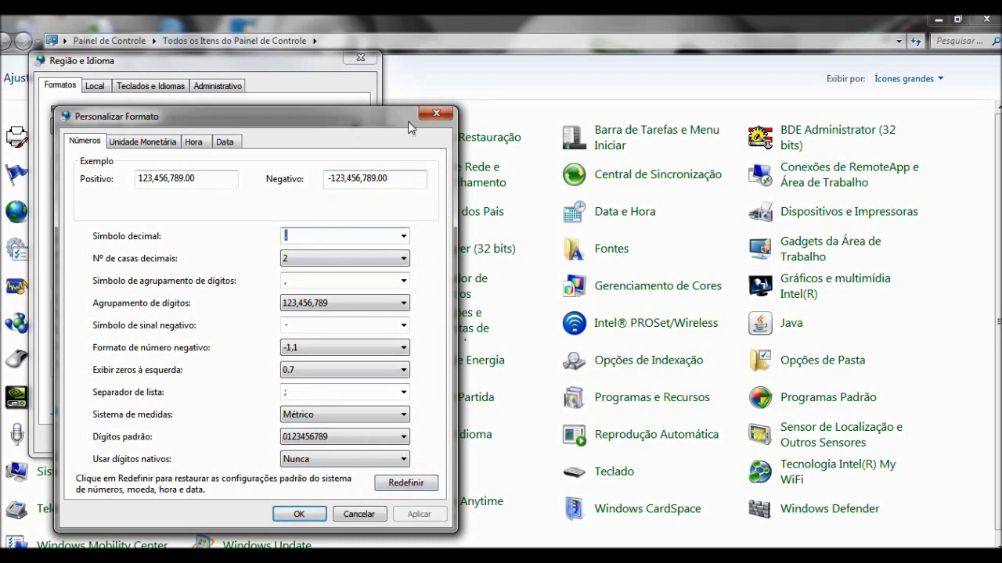
{"action": "left_click", "coordinate": [436, 114]}
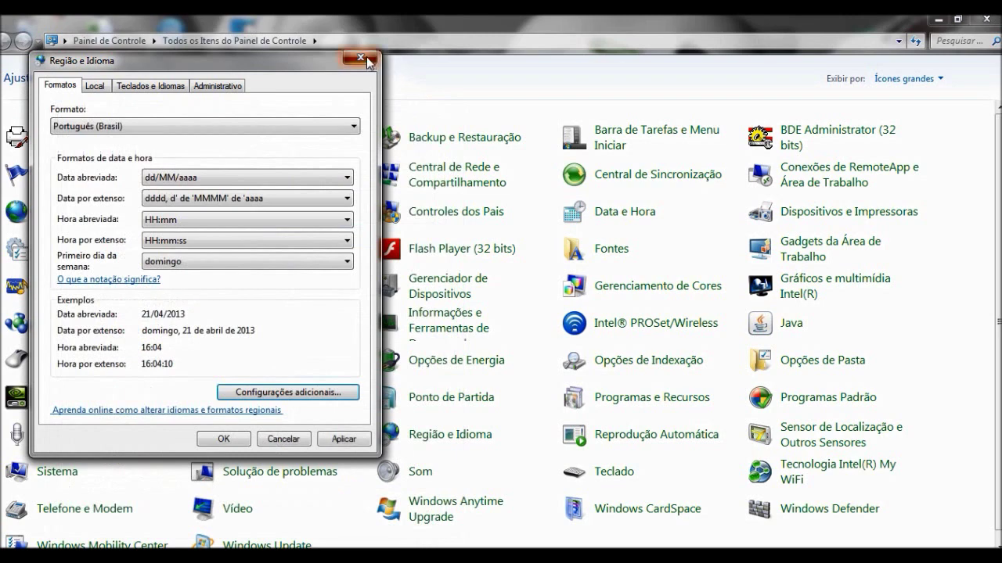
{"action": "left_click", "coordinate": [365, 58]}
Step: Recalculate the 200/300, 4-gomo 90° elbow and copy its period-decimal coordinates
{"action": "left_click", "coordinate": [936, 18]}
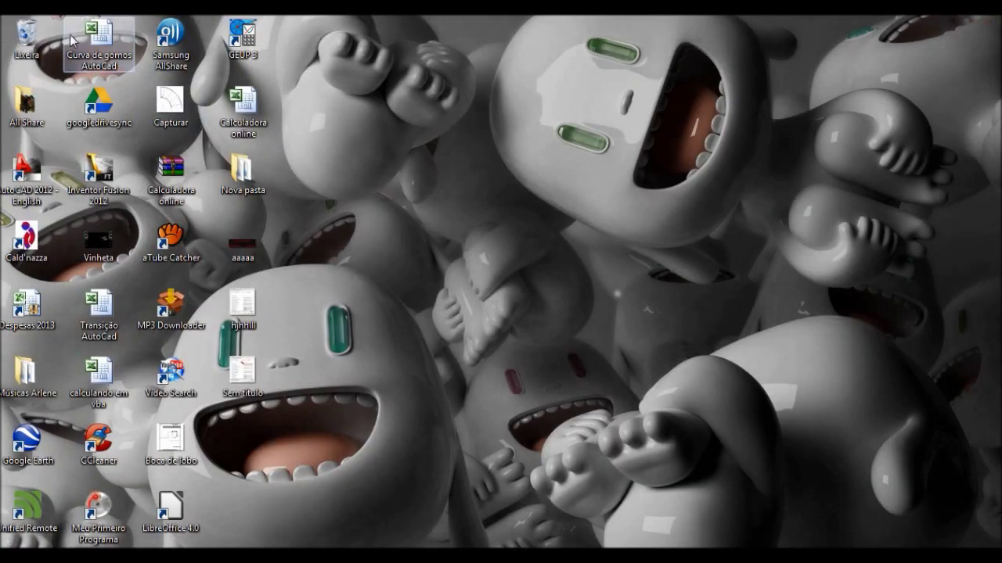
{"action": "left_click", "coordinate": [104, 39]}
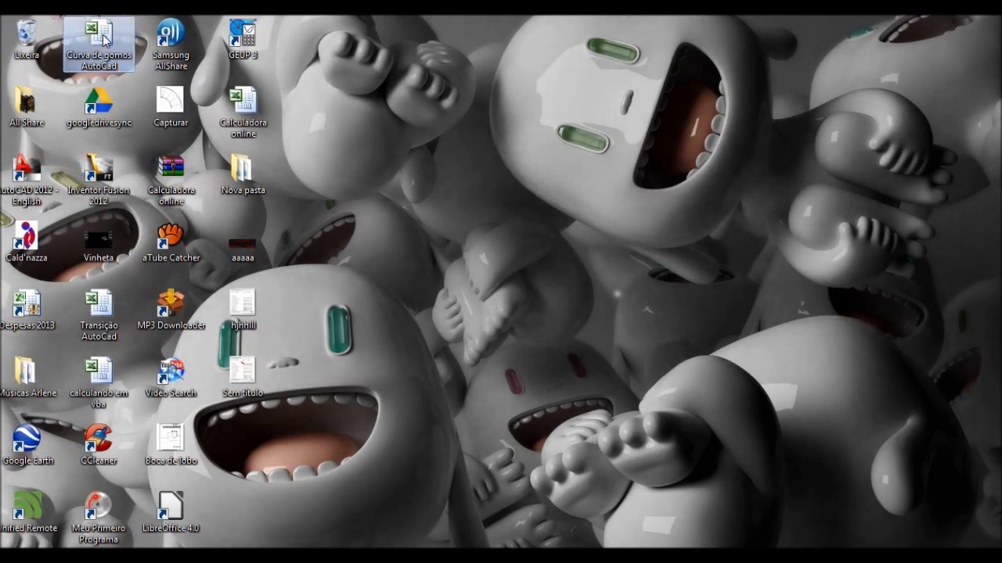
{"action": "double_click", "coordinate": [104, 39]}
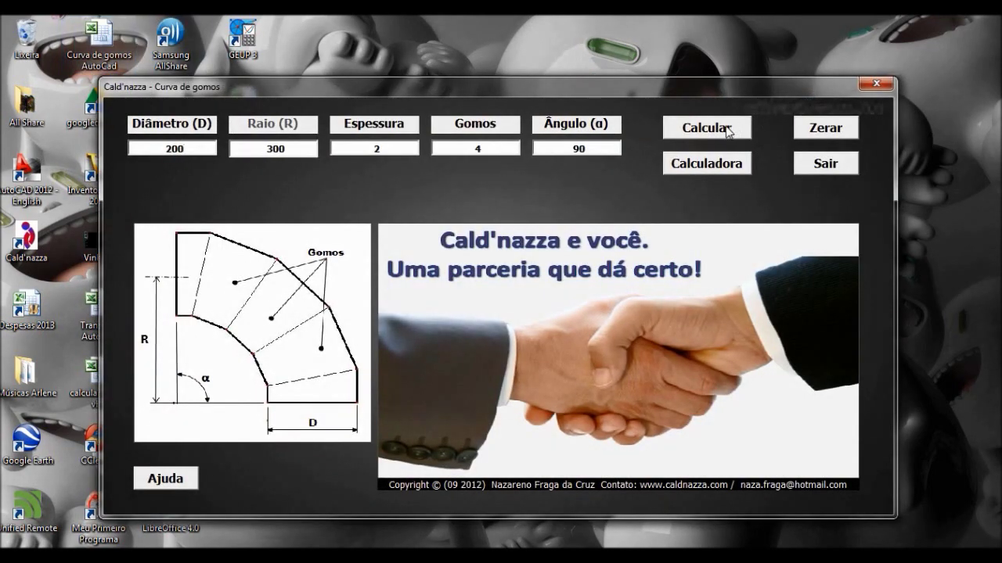
{"action": "left_click", "coordinate": [726, 131]}
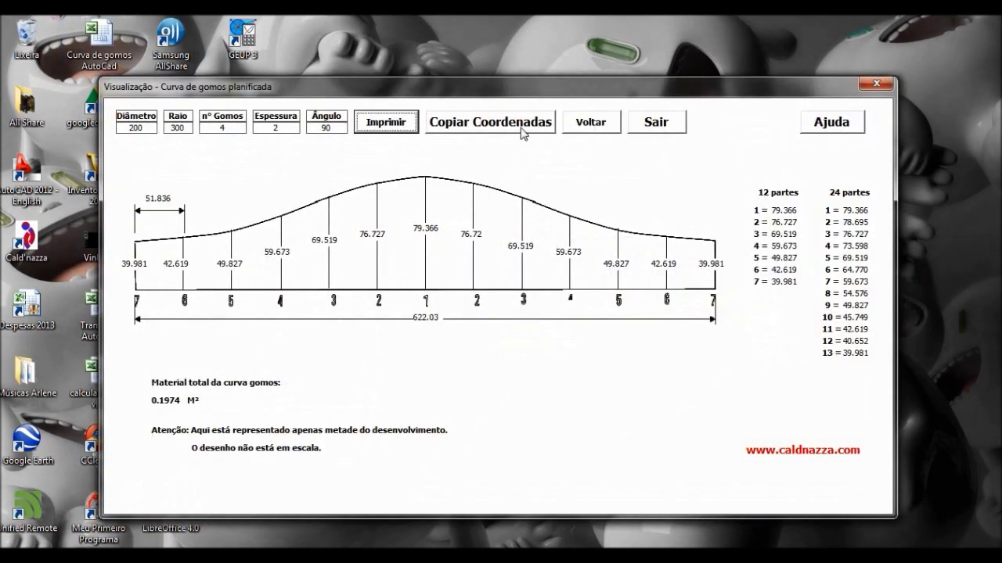
{"action": "left_click", "coordinate": [523, 128]}
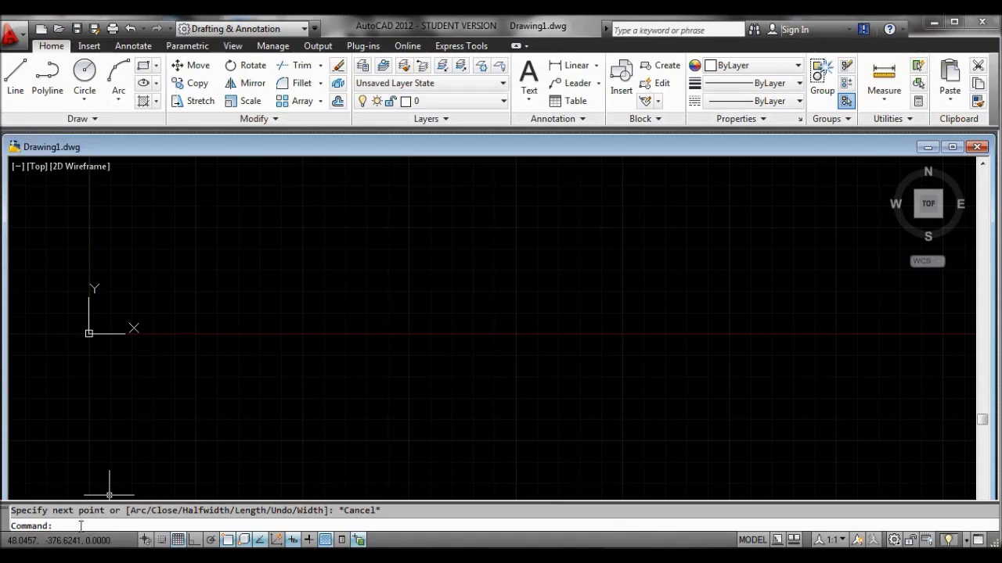
Step: Draw a trial polyline in AutoCAD from the pasted gomo coordinates
{"action": "type", "text": "p"}
{"action": "type", "text": "l"}
{"action": "key", "text": "Return"}
{"action": "key", "text": "ctrl+v"}
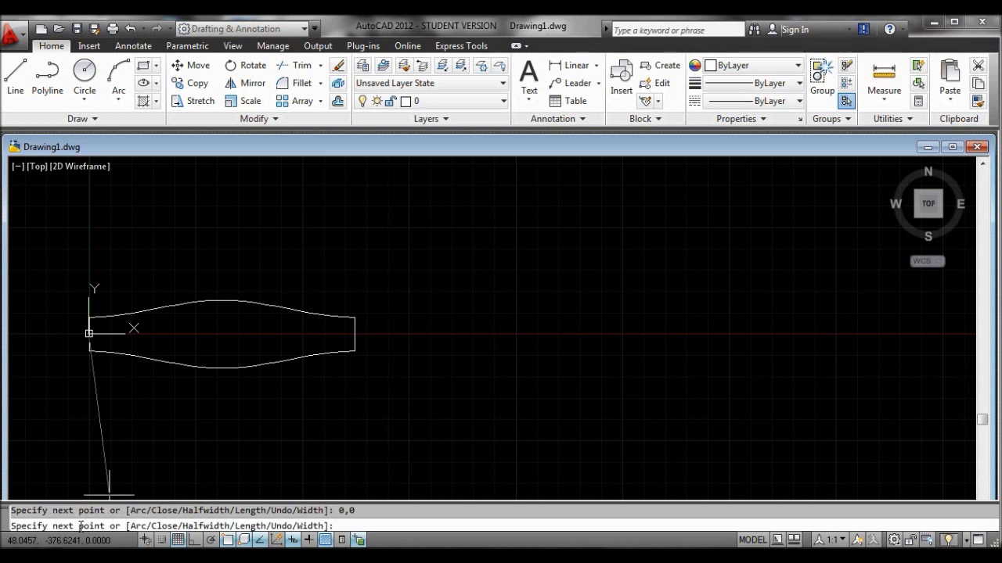
{"action": "key", "text": "Escape"}
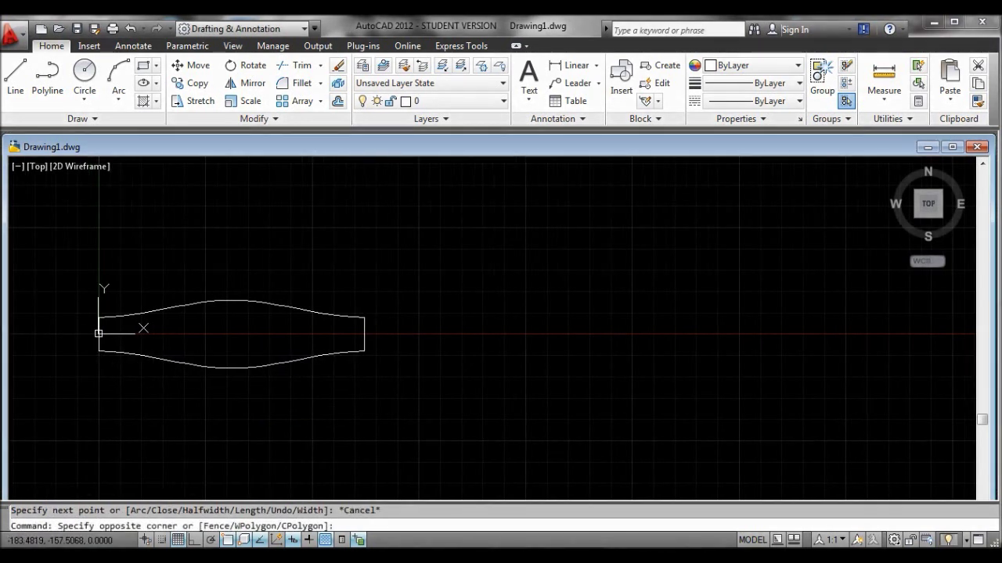
Step: Erase the trial outline and return to the Cald'nazza results
{"action": "left_click", "coordinate": [75, 377]}
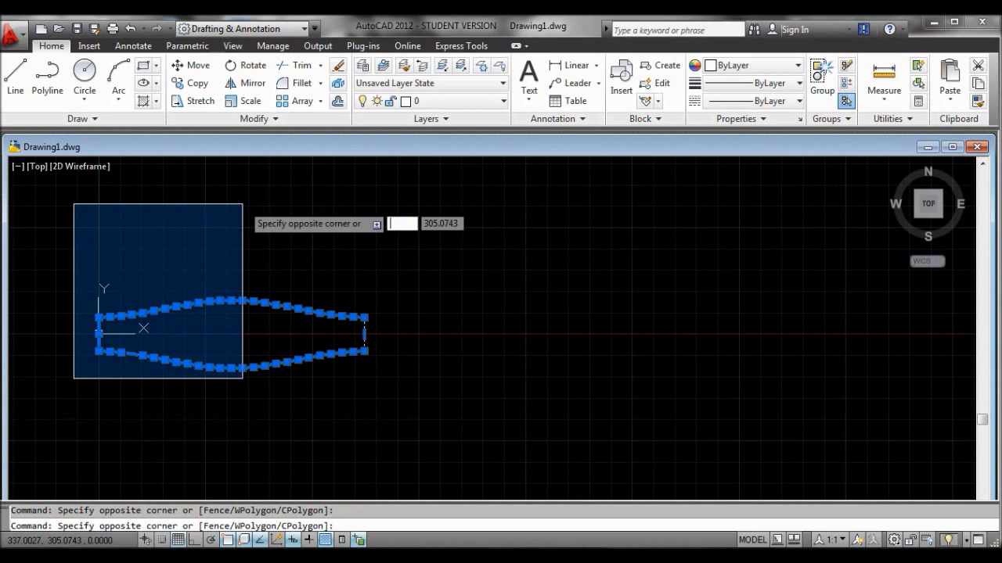
{"action": "left_click", "coordinate": [242, 205]}
{"action": "key", "text": "Delete"}
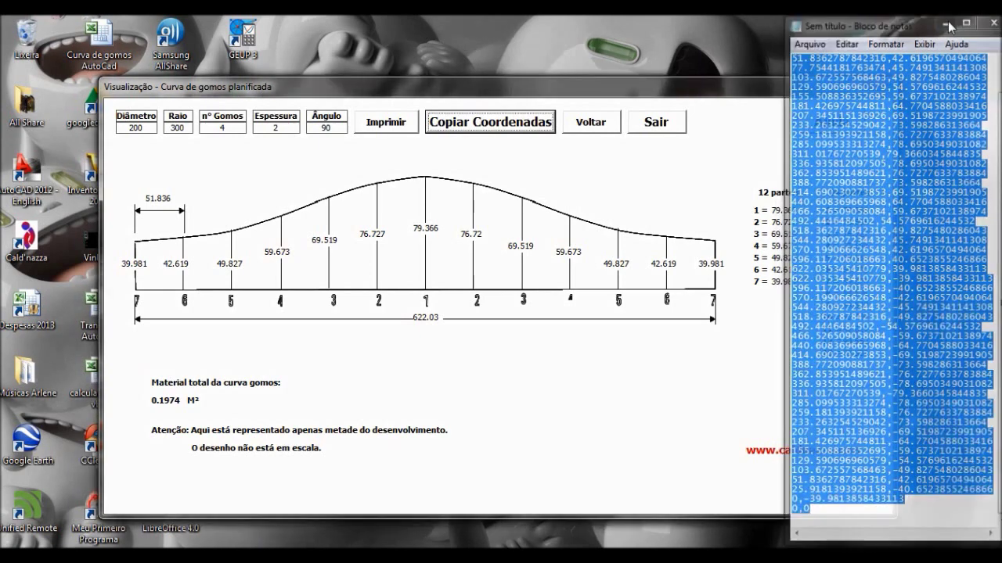
{"action": "left_click", "coordinate": [948, 24]}
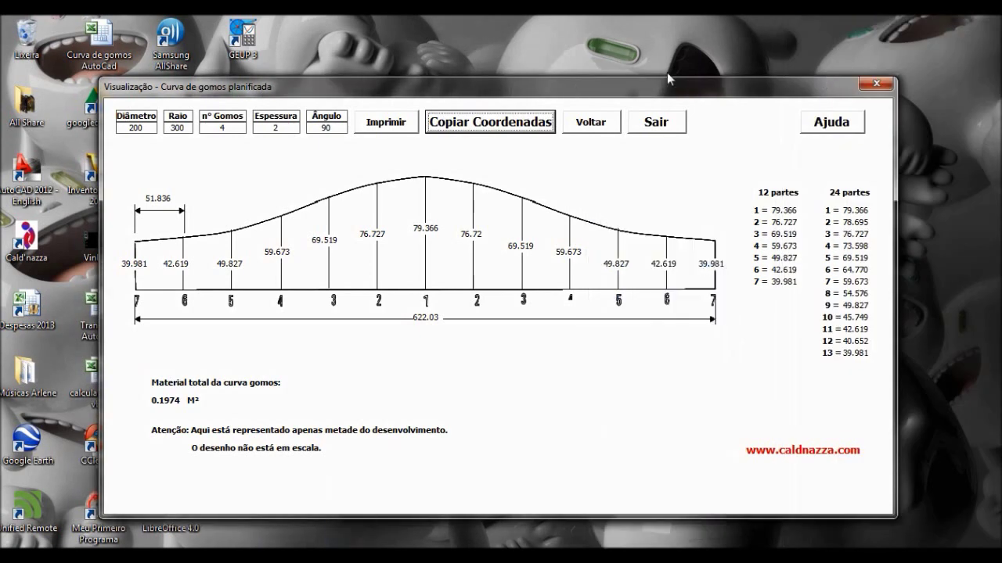
Step: Set Diâmetro 600 and Raio 900, recalculate the pattern, and copy its coordinates
{"action": "left_click", "coordinate": [593, 123]}
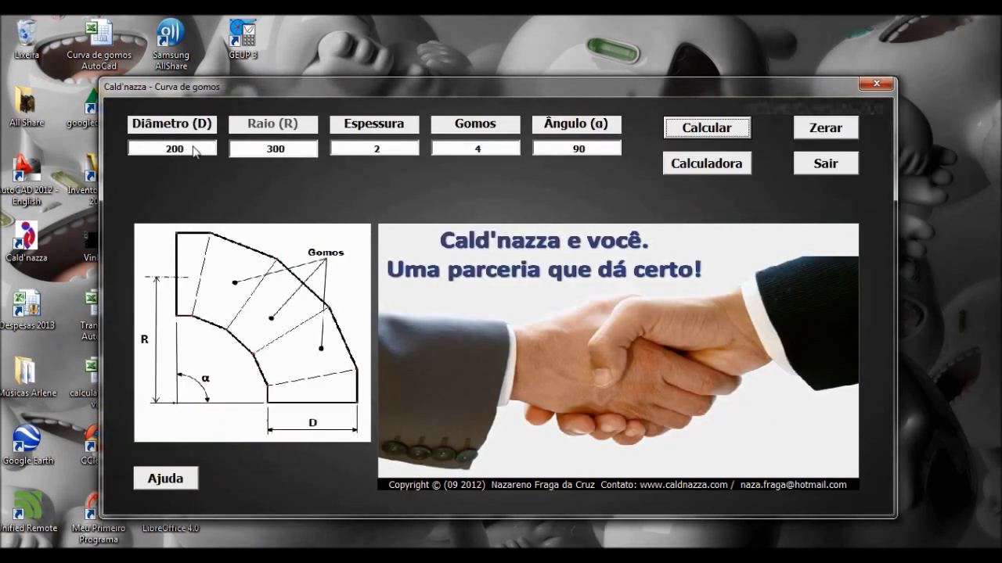
{"action": "double_click", "coordinate": [191, 147]}
{"action": "type", "text": "600"}
{"action": "left_click_drag", "start_coordinate": [290, 148], "coordinate": [261, 151]}
{"action": "type", "text": "900"}
{"action": "left_click", "coordinate": [692, 129]}
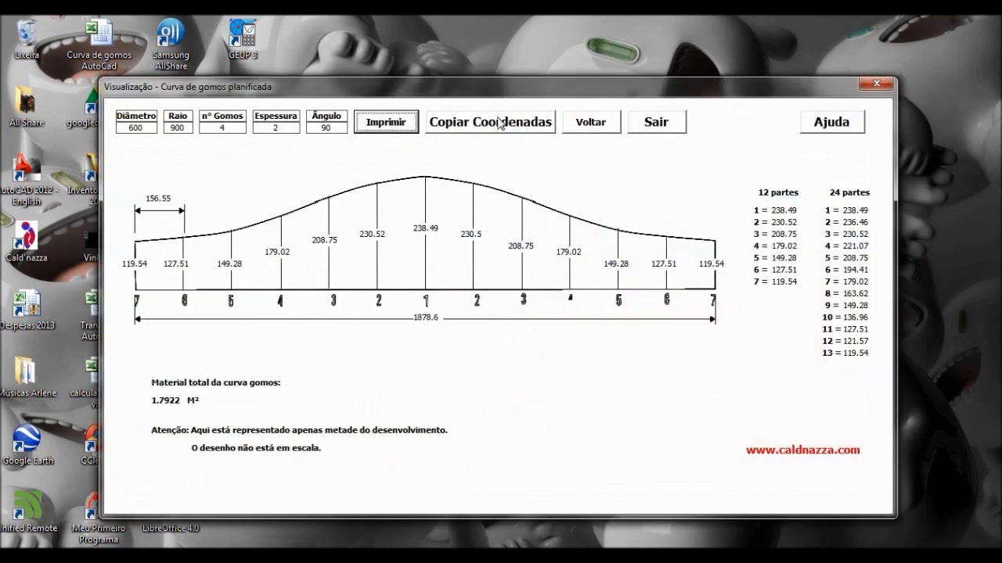
{"action": "left_click", "coordinate": [498, 123]}
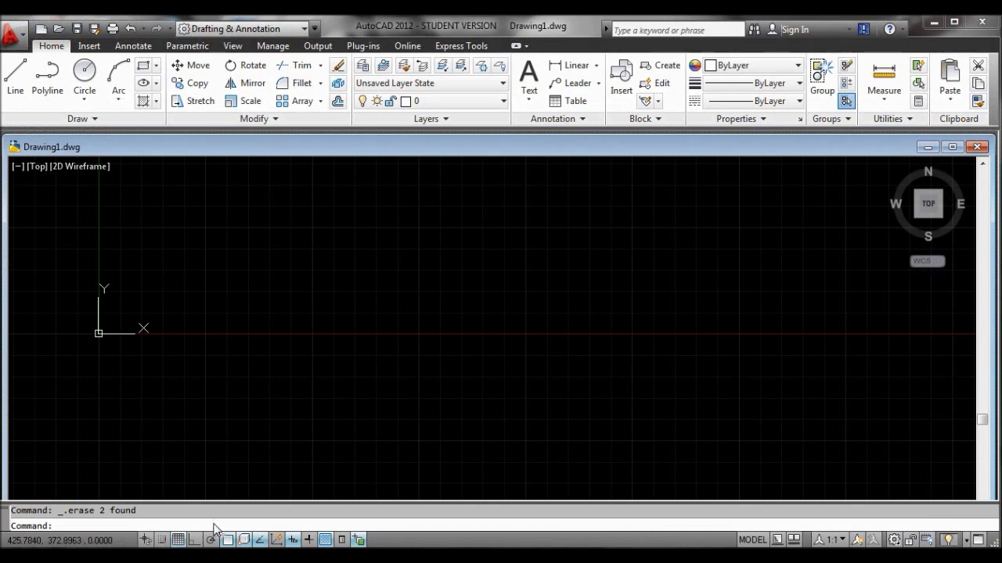
Step: Draw the 600-diameter, 900-radius gomo outline as a polyline from the pasted coordinates
{"action": "type", "text": "pl"}
{"action": "key", "text": "Return"}
{"action": "key", "text": "ctrl+v"}
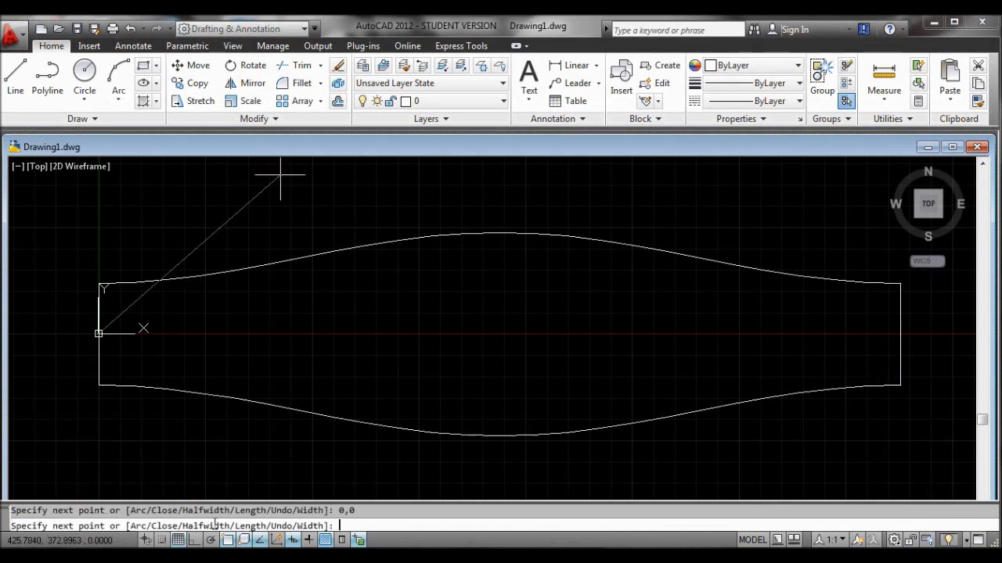
{"action": "key", "text": "Escape"}
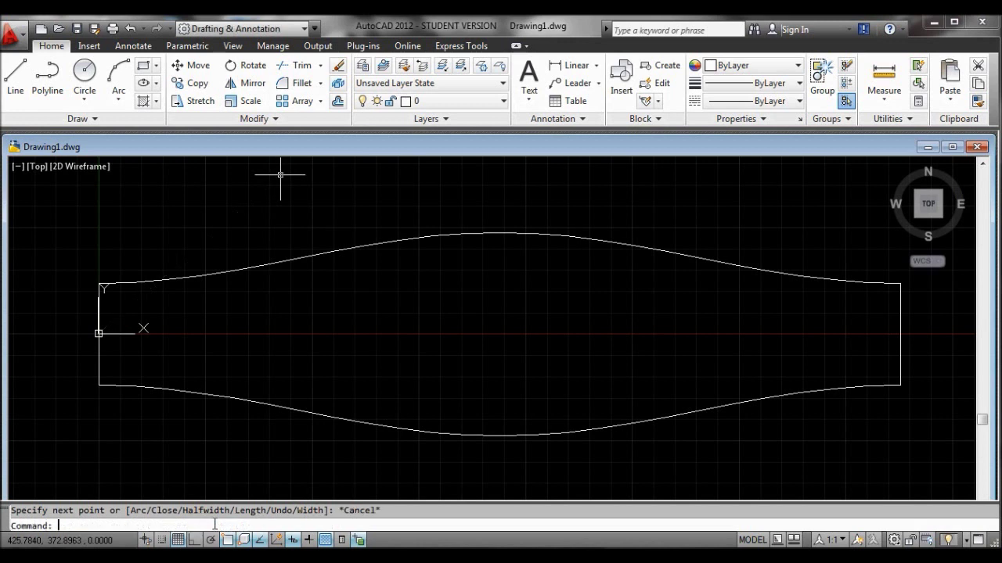